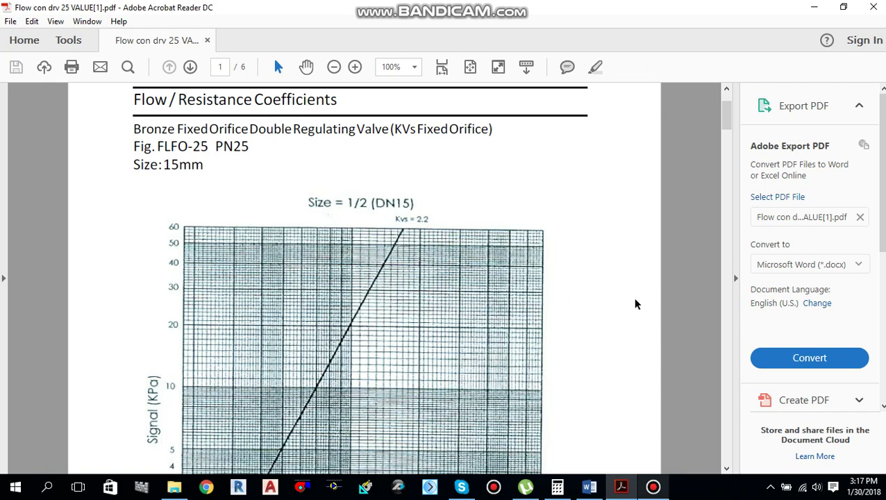
# Scroll through the Size 1/2 (DN15) flow chart in the Flowcon PDF
pyautogui.scroll(-1, 635, 304)
pyautogui.scroll(1, 635, 305)
pyautogui.scroll(1, 674, 308)
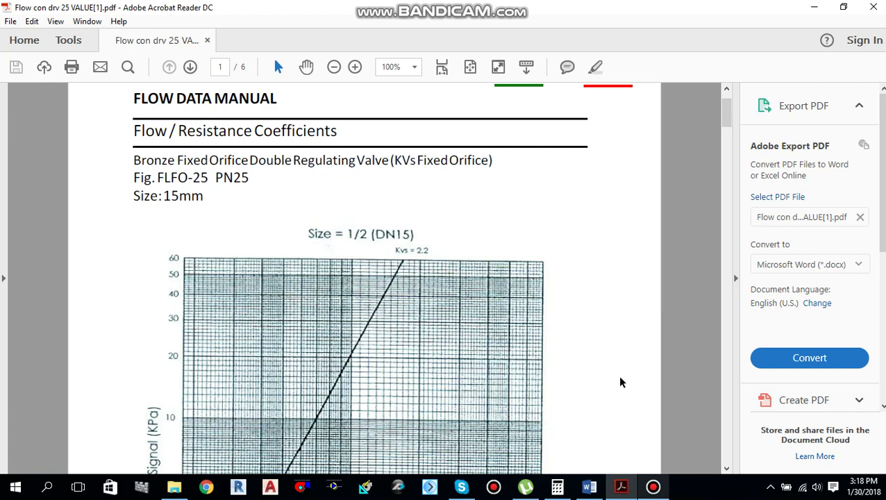
pyautogui.click(590, 486)
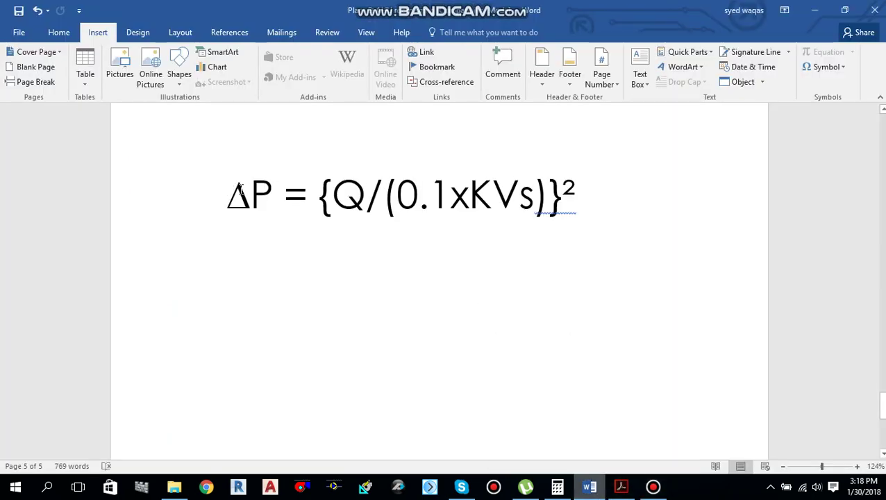
pyautogui.moveTo(229, 191); pyautogui.dragTo(584, 198)
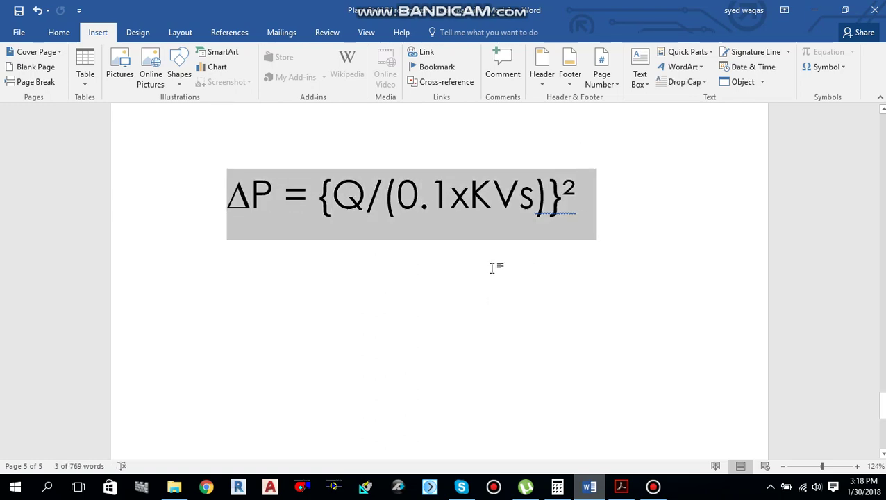
pyautogui.click(587, 189)
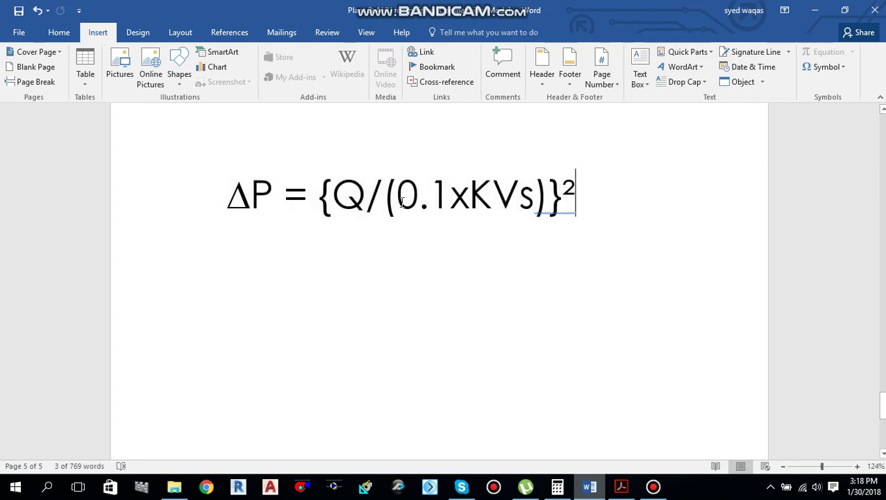
pyautogui.moveTo(238, 194); pyautogui.dragTo(270, 192)
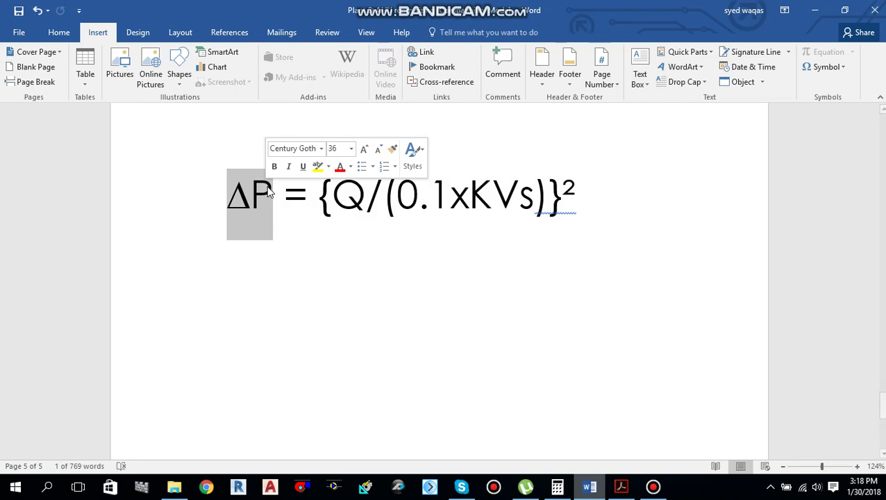
pyautogui.moveTo(332, 200); pyautogui.dragTo(362, 205)
pyautogui.click(366, 201)
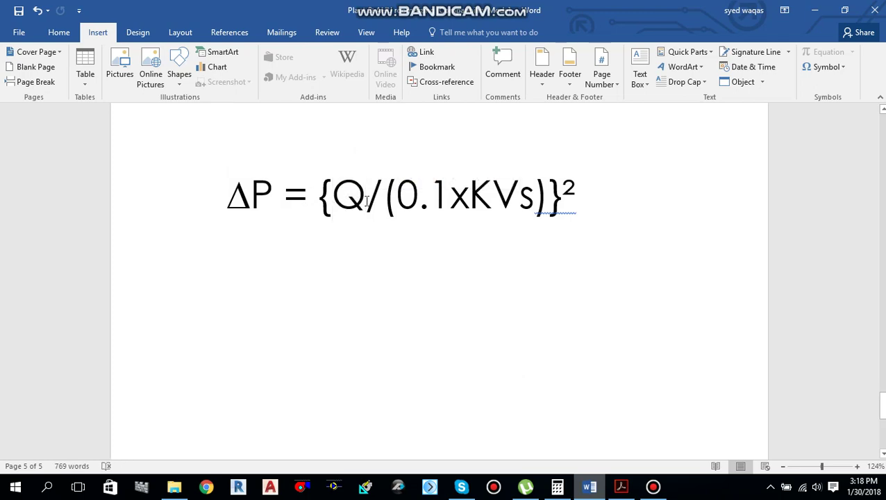
pyautogui.moveTo(471, 191); pyautogui.dragTo(539, 193)
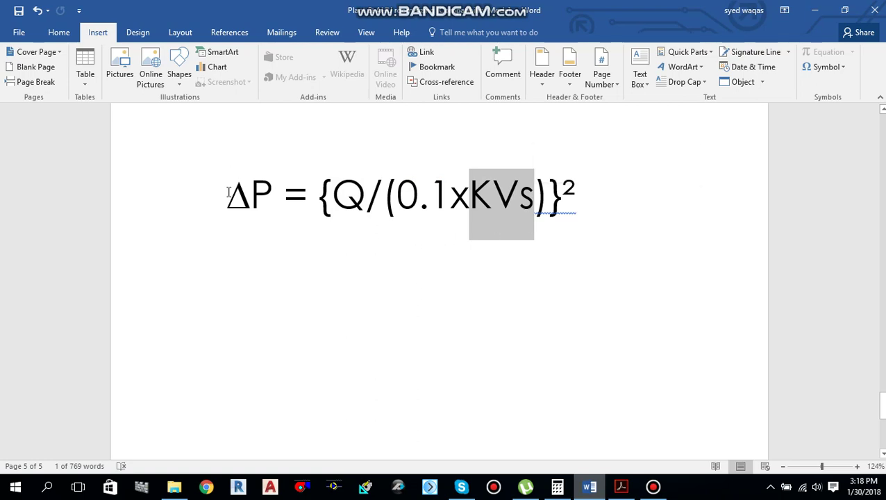
pyautogui.moveTo(229, 192); pyautogui.dragTo(596, 191)
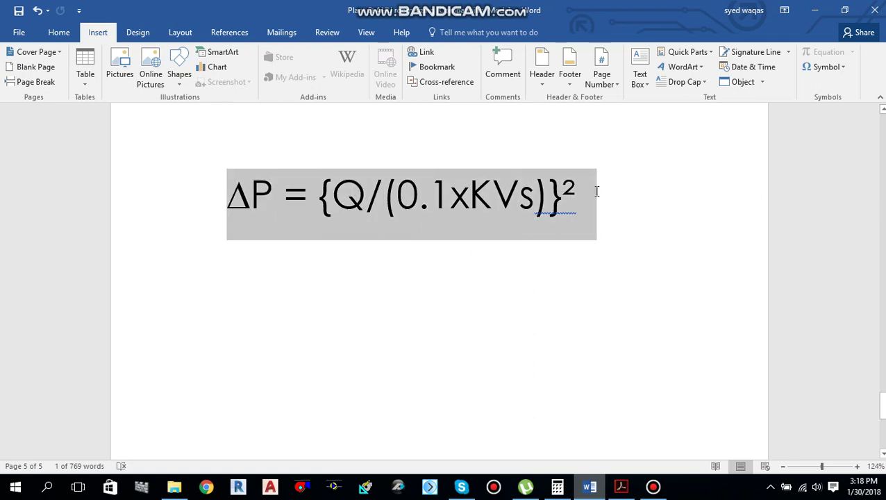
pyautogui.click(494, 253)
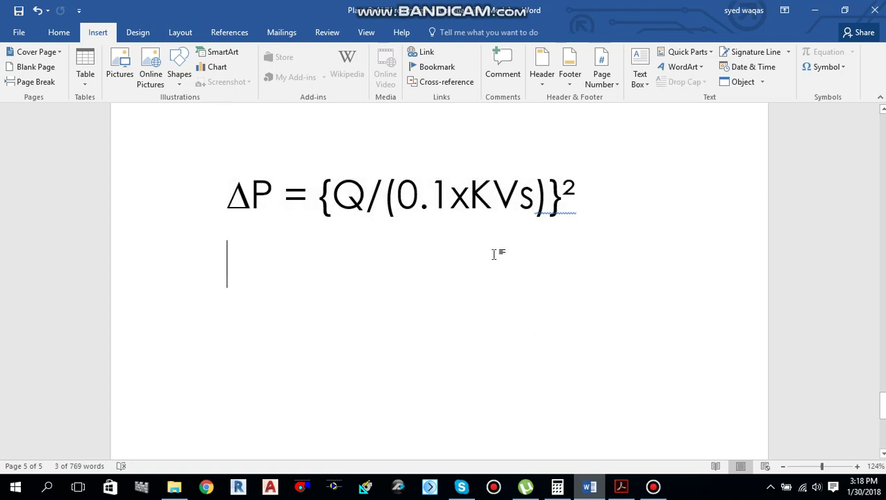
pyautogui.click(585, 190)
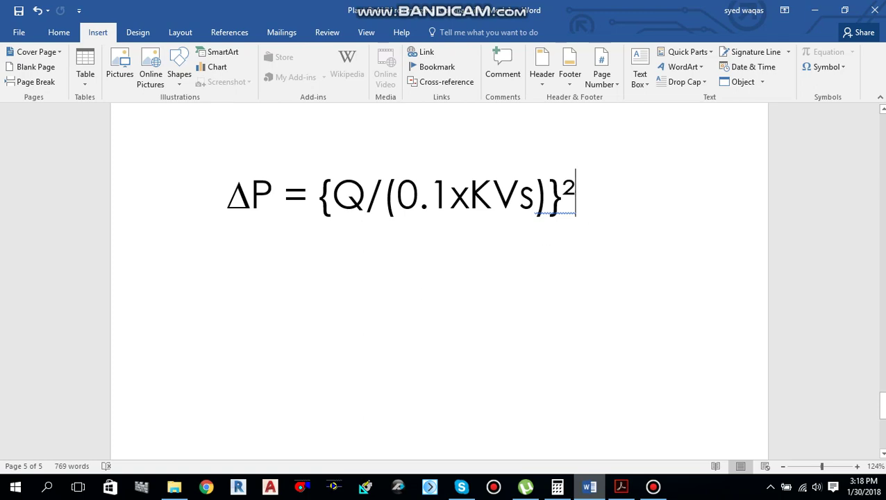
# Add the line 'let say Q =0.75L/S' below the ΔP formula
pyautogui.press('Return')
pyautogui.write('let say')
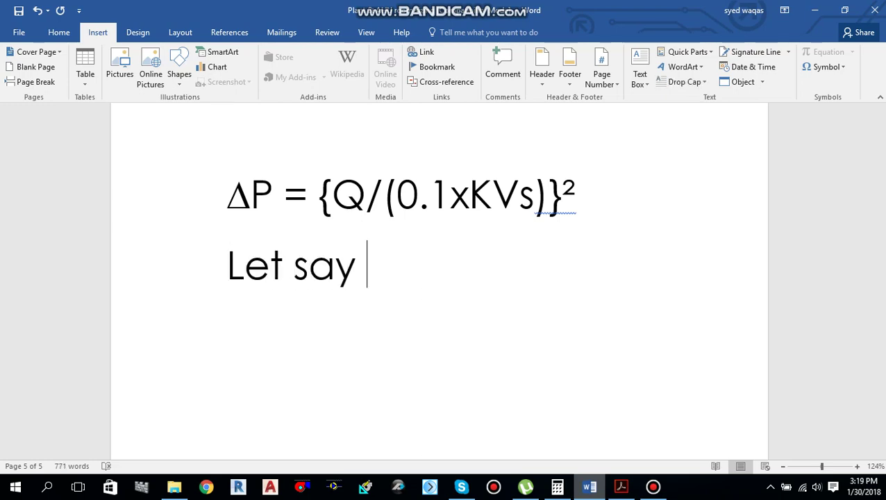
pyautogui.write(' Q =')
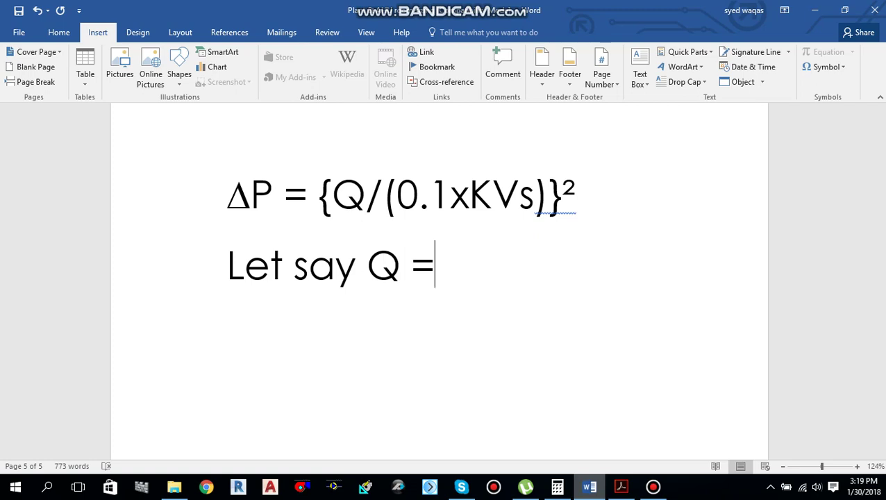
pyautogui.write('0.75L/S')
pyautogui.press('Return')
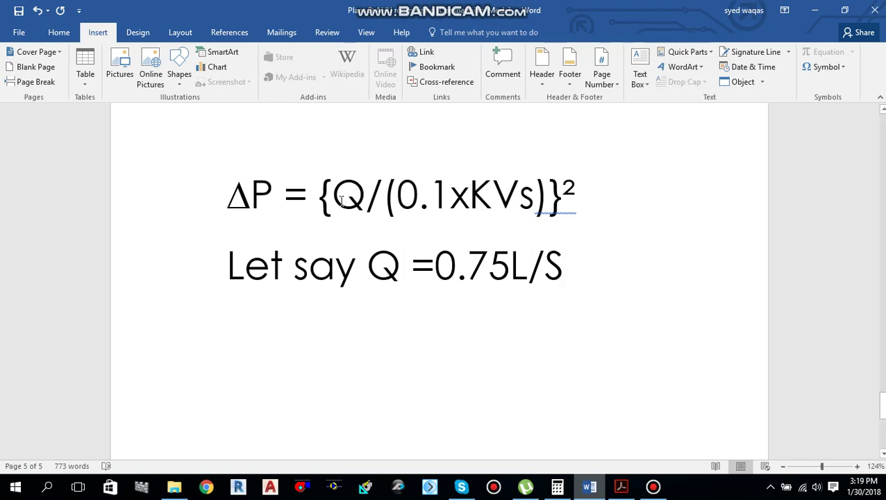
# Start a conversion line reading '=0.75*3.6 =' beneath the flow value
pyautogui.moveTo(331, 195); pyautogui.dragTo(364, 195)
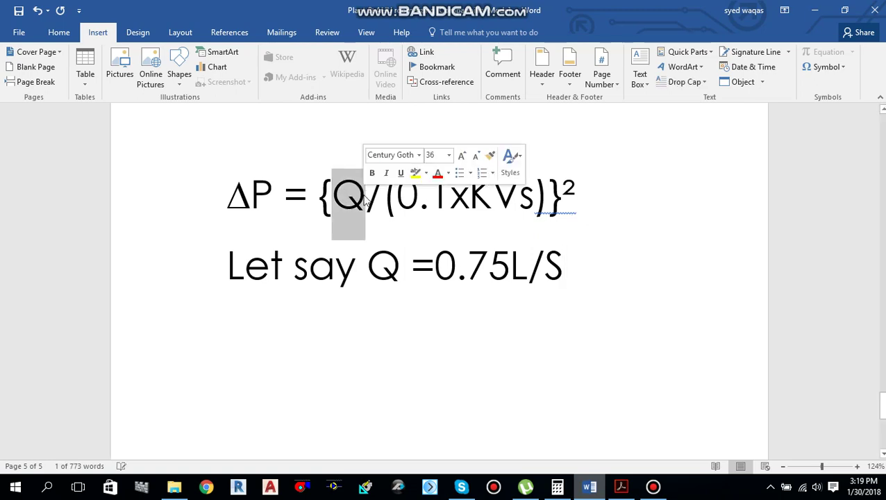
pyautogui.click(574, 264)
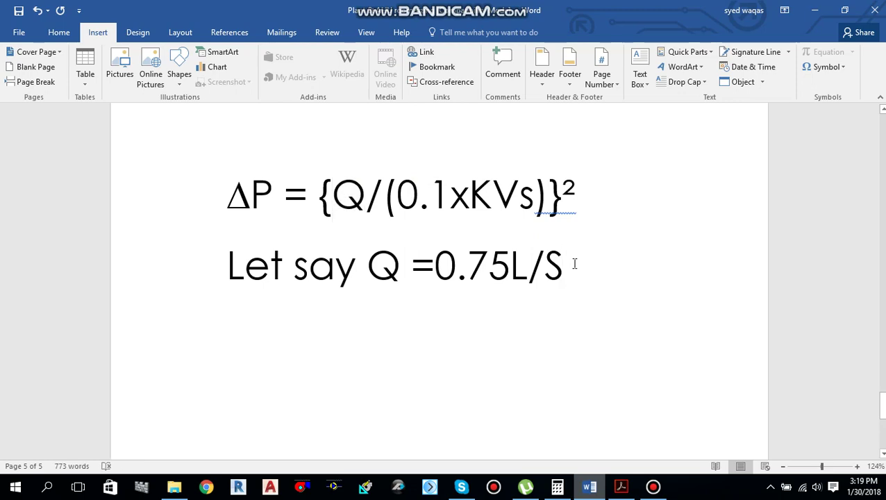
pyautogui.press('Return')
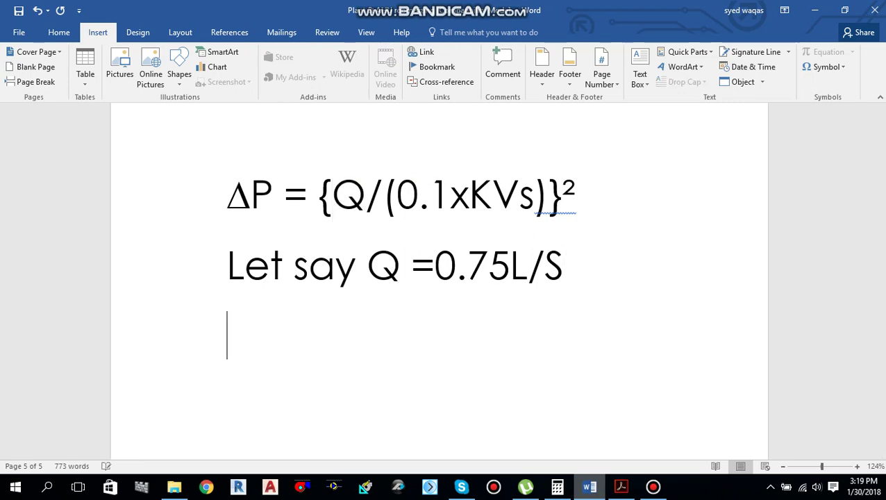
pyautogui.write('=0.75*')
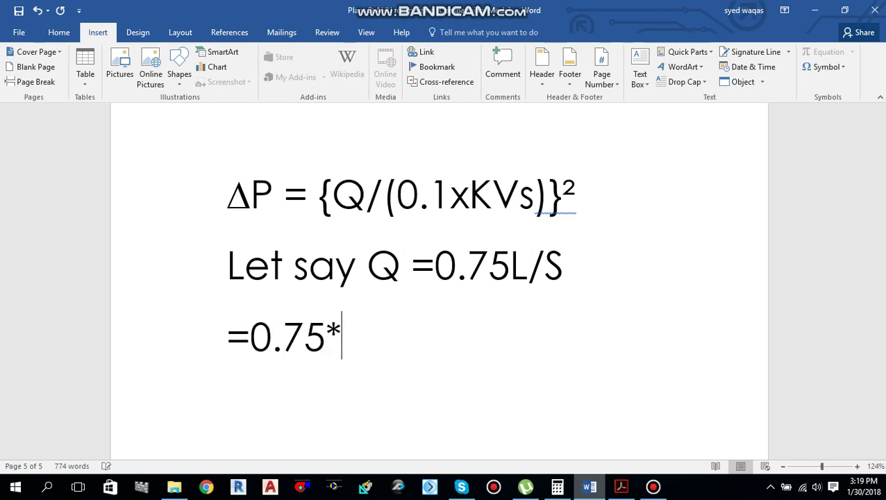
pyautogui.write('3.6')
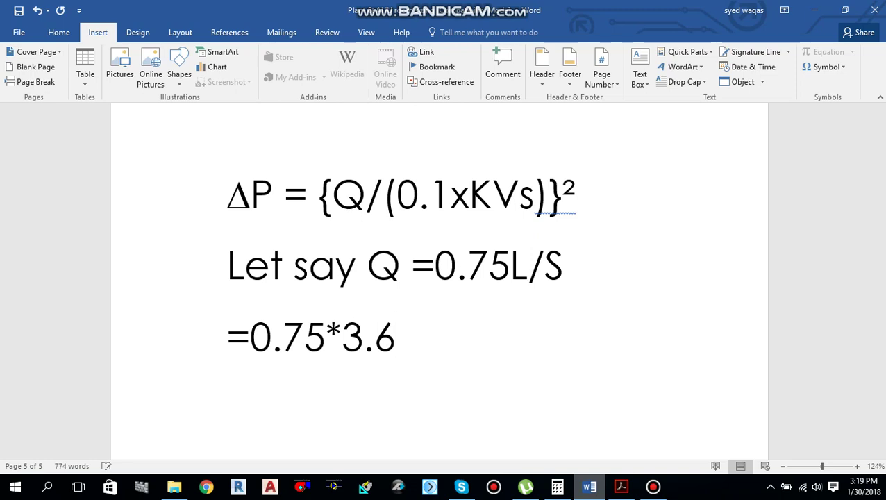
pyautogui.write(' =')
# Compute 0.75 × 3.6 = 2.7 in Calculator, then minimize it
pyautogui.click(558, 487)
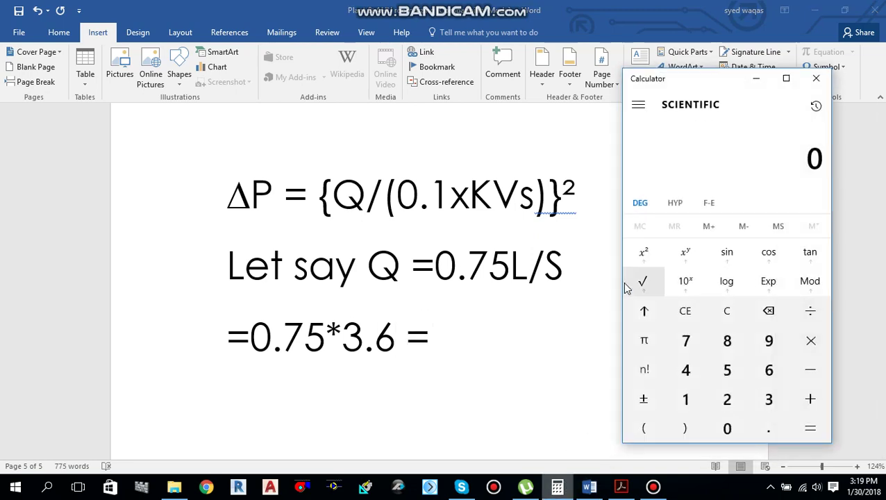
pyautogui.write('.75*3.6')
pyautogui.press('Return')
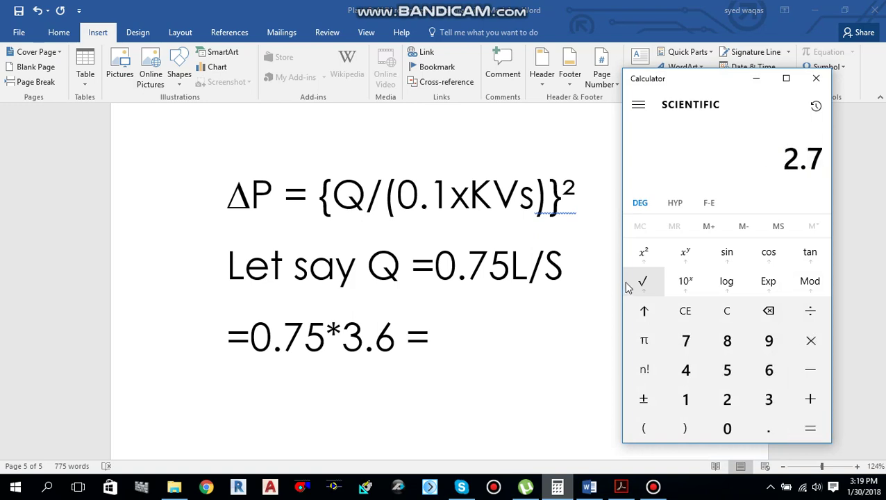
pyautogui.click(757, 79)
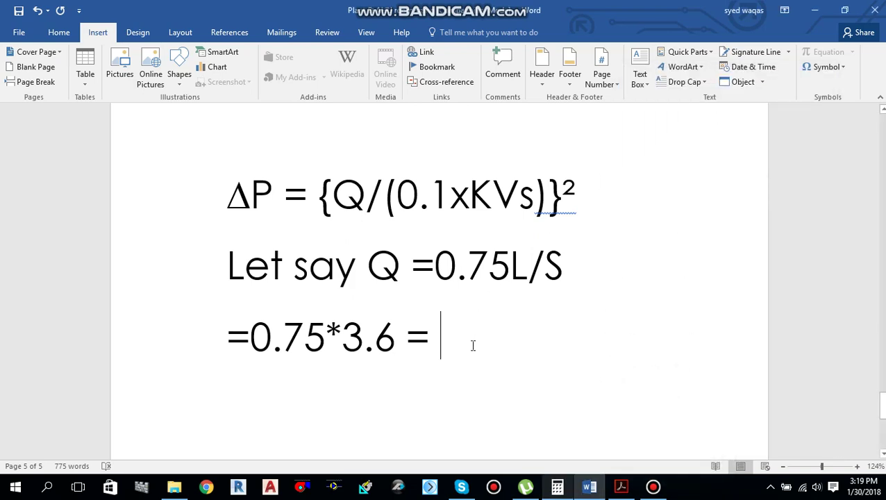
# Enter 2.7 as the conversion result and start a new line
pyautogui.write('2.7')
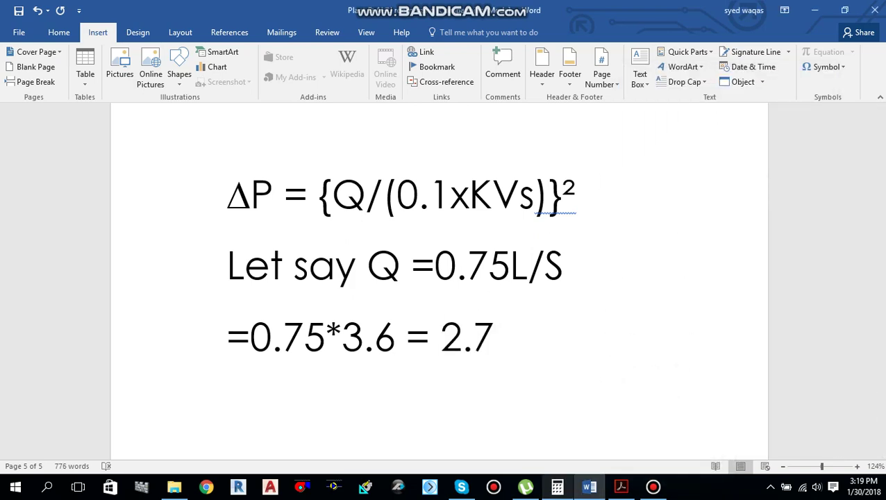
pyautogui.press('Return')
pyautogui.scroll(-1, 470, 337)
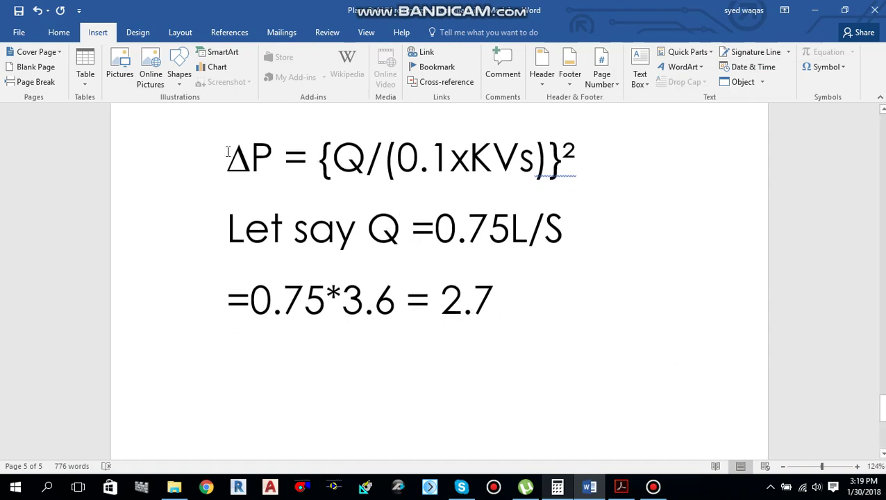
# Highlight the ΔP formula line, then the KVs term within it
pyautogui.moveTo(229, 153); pyautogui.dragTo(315, 160)
pyautogui.moveTo(419, 161); pyautogui.dragTo(594, 164)
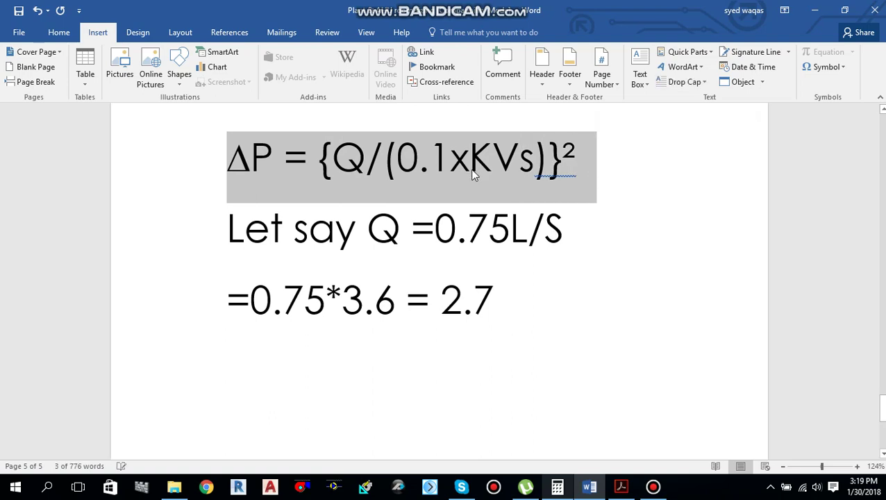
pyautogui.click(525, 292)
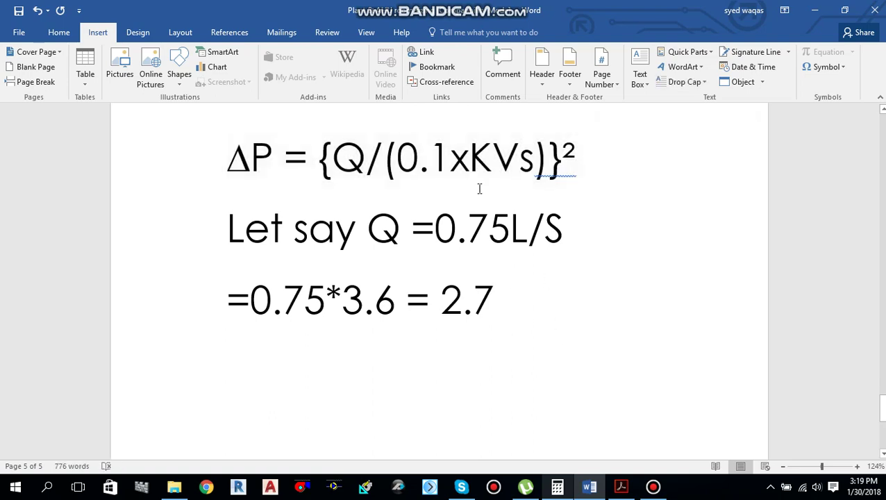
pyautogui.moveTo(471, 160); pyautogui.dragTo(535, 161)
# Scroll the Flowcon PDF to the Size 1 1/4 (DN32) chart and outline its title
pyautogui.click(621, 486)
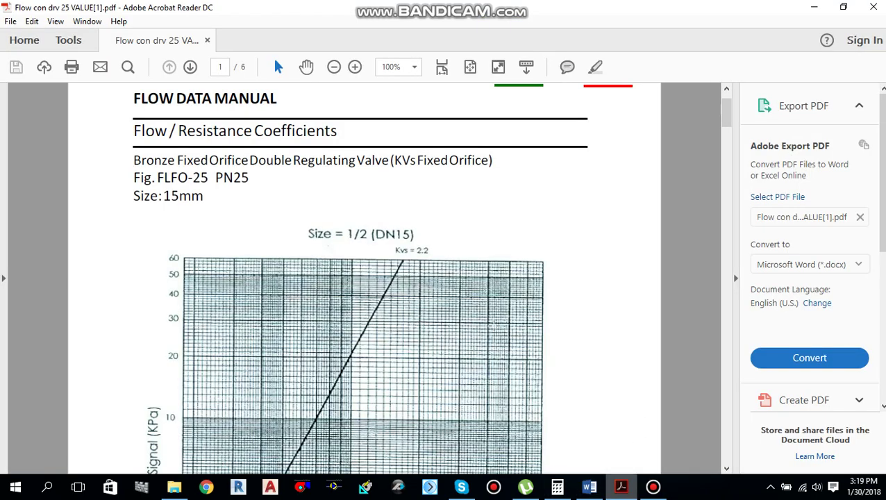
pyautogui.scroll(-10, 453, 350)
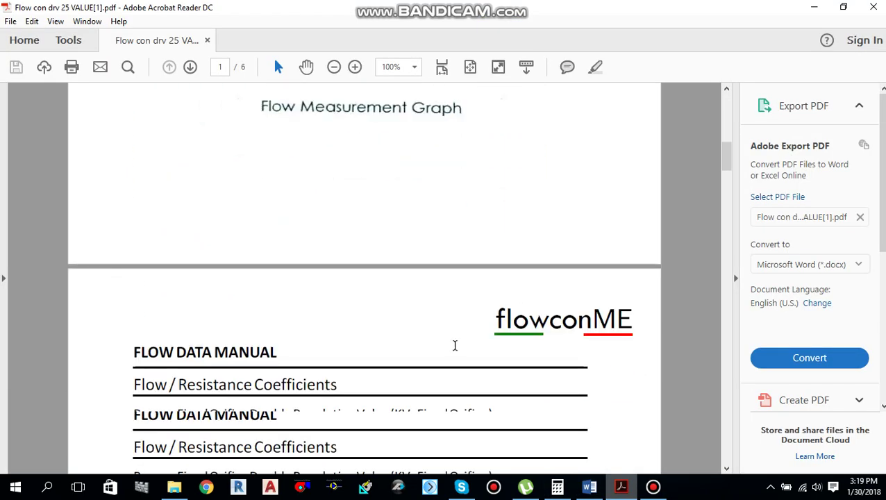
pyautogui.scroll(3, 410, 312)
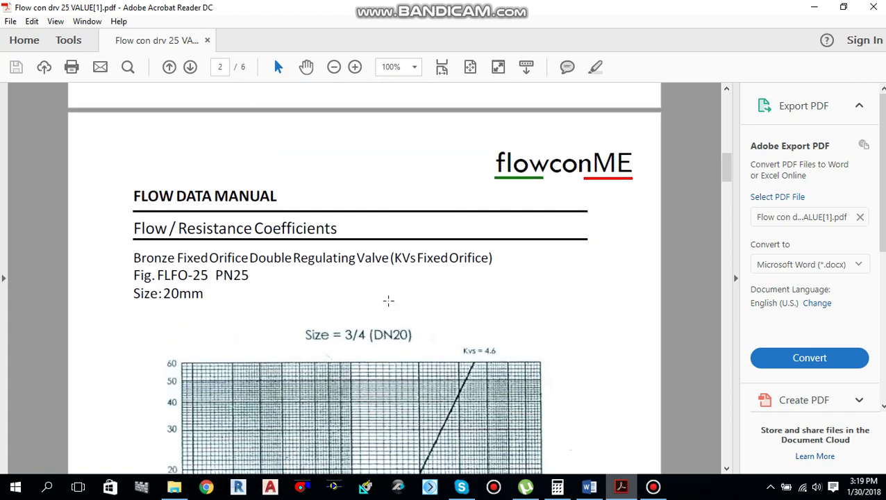
pyautogui.scroll(-3, 388, 300)
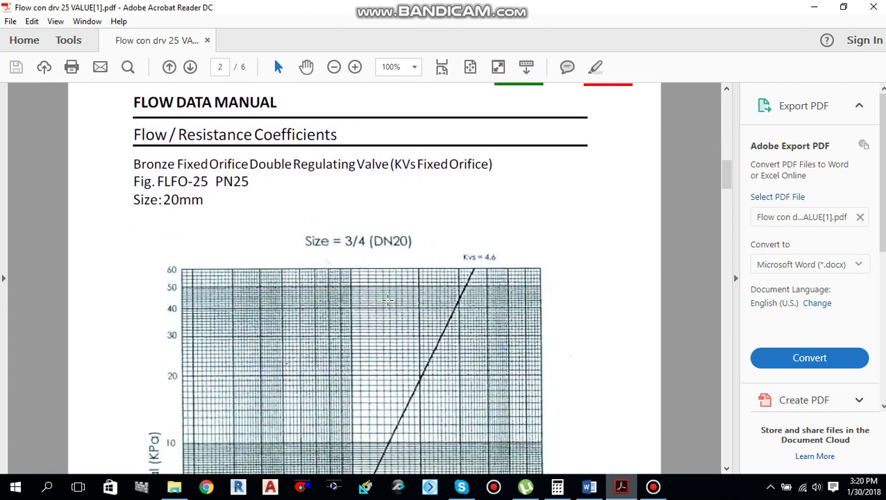
pyautogui.scroll(10, 388, 300)
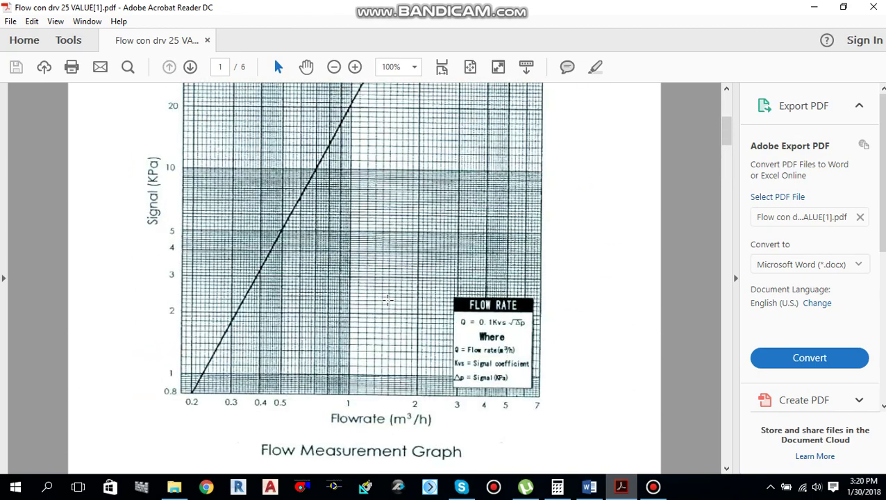
pyautogui.scroll(-20, 375, 259)
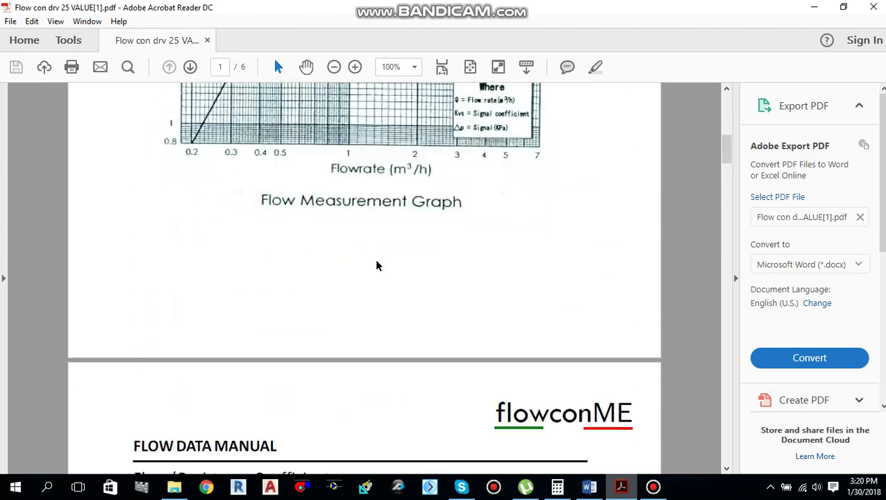
pyautogui.scroll(-20, 387, 244)
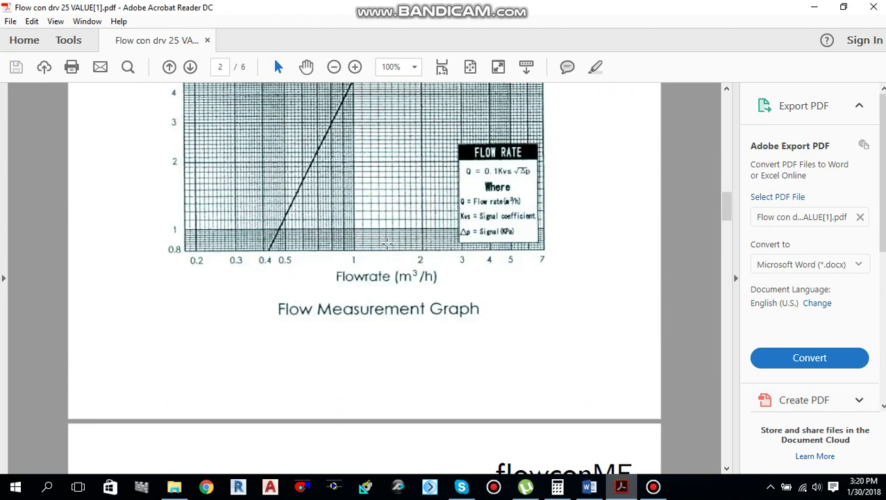
pyautogui.scroll(-20, 393, 261)
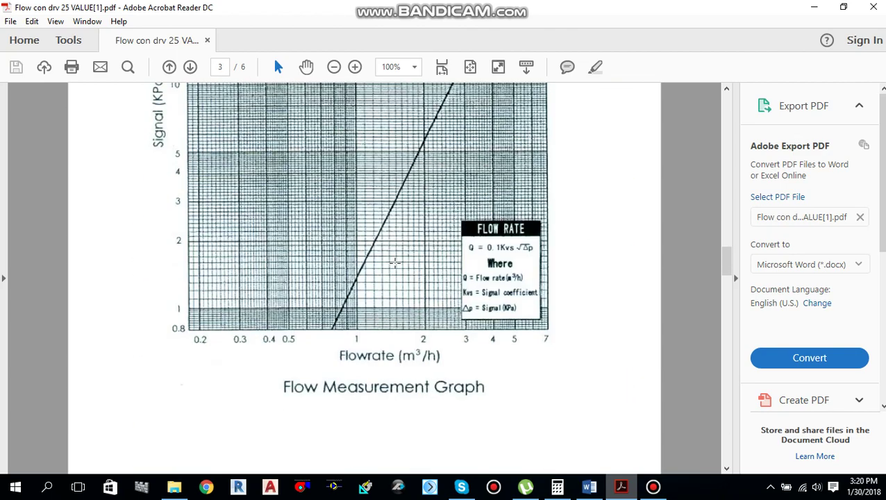
pyautogui.scroll(-3, 393, 261)
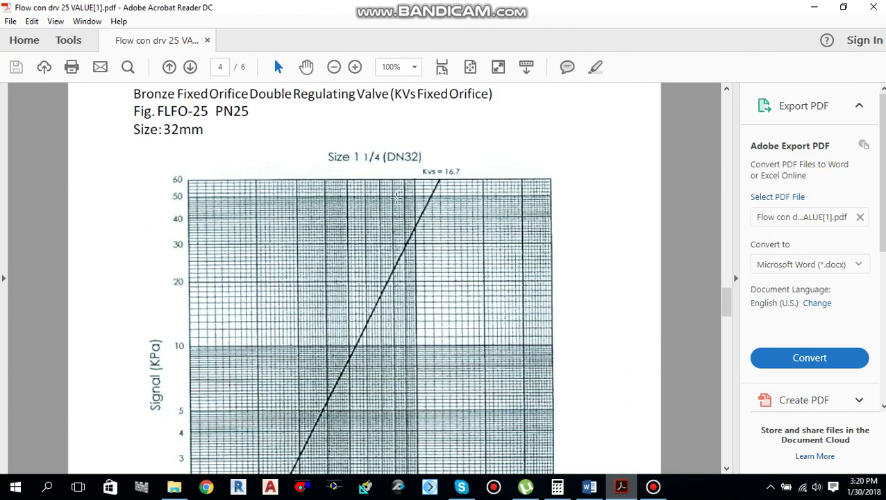
pyautogui.scroll(4, 414, 254)
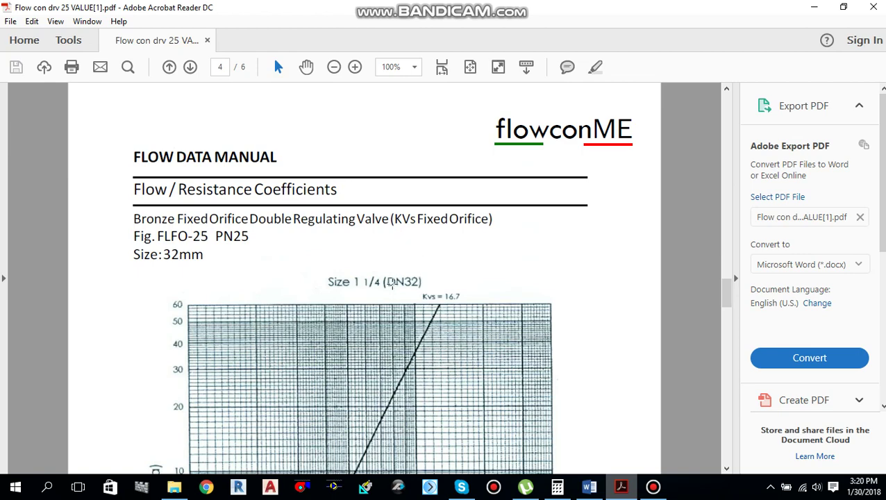
pyautogui.scroll(-4, 393, 282)
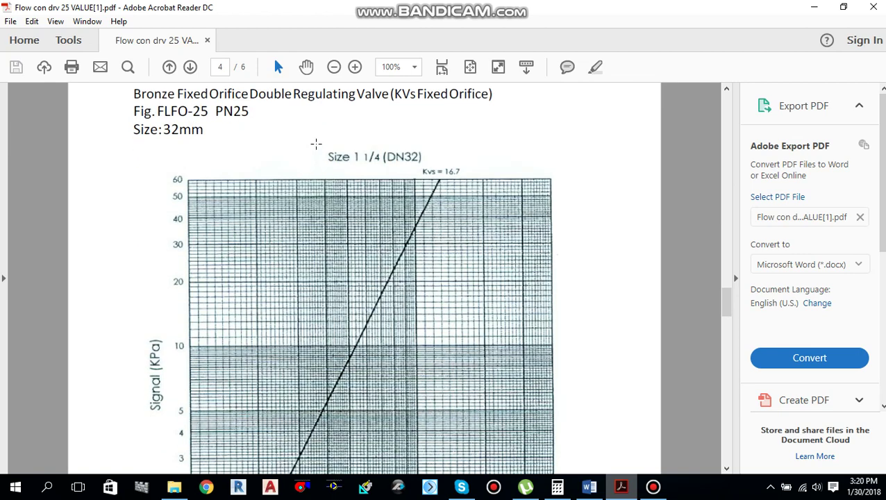
pyautogui.moveTo(316, 143); pyautogui.dragTo(434, 171)
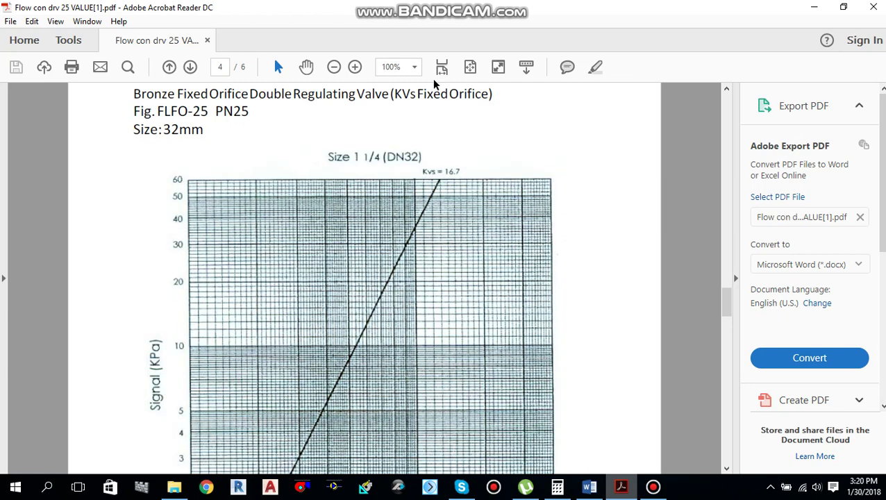
# Zoom to 125% and select the chart's Kvs = 16.7 label
pyautogui.click(414, 67)
pyautogui.click(450, 185)
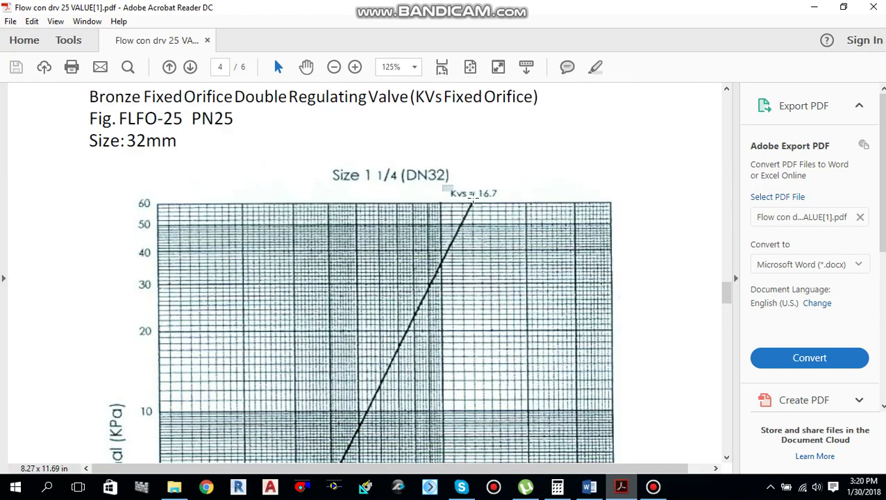
pyautogui.moveTo(442, 186); pyautogui.dragTo(502, 207)
pyautogui.click(480, 166)
pyautogui.click(497, 193)
# Review the Word page and DN32 chart, then bring Calculator forward
pyautogui.click(563, 492)
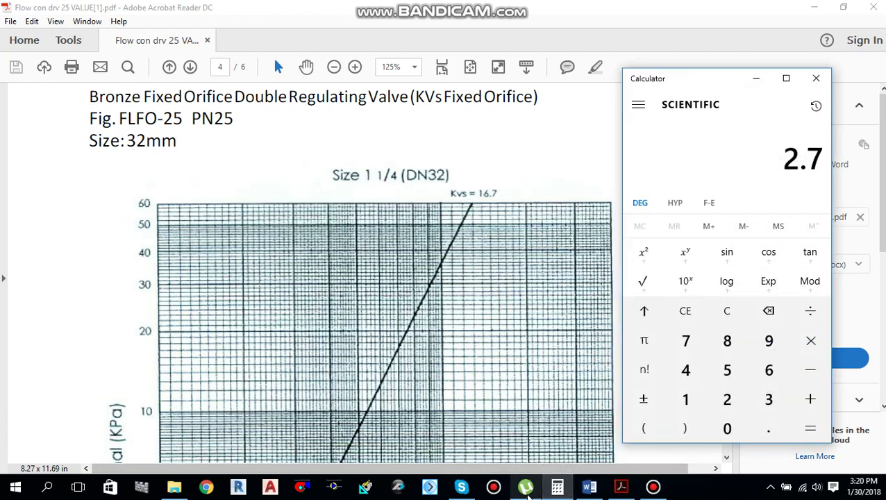
pyautogui.click(589, 486)
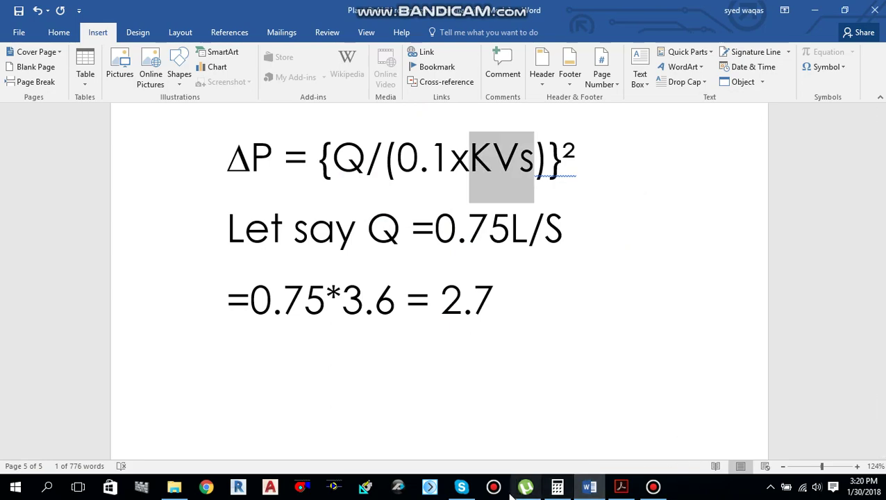
pyautogui.click(621, 487)
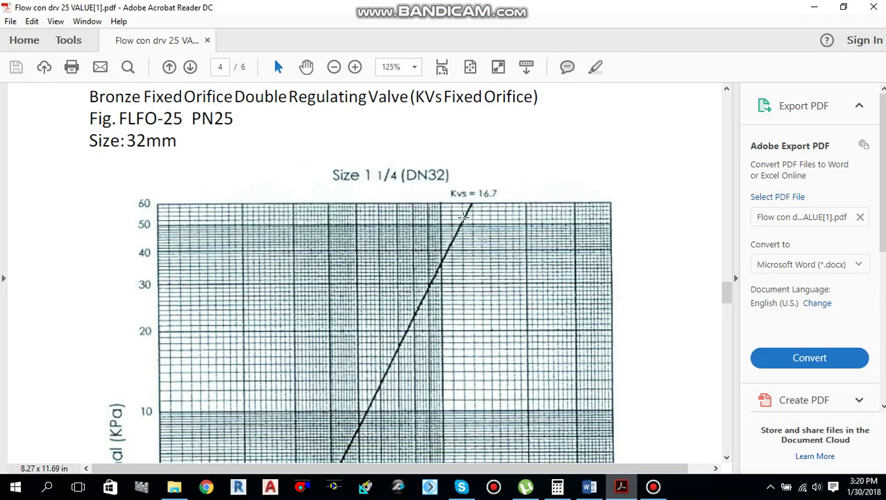
pyautogui.click(589, 487)
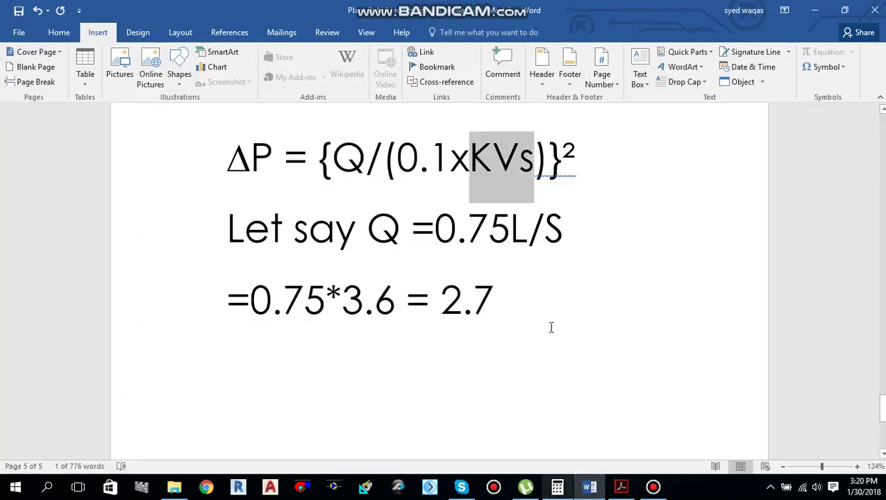
pyautogui.click(558, 486)
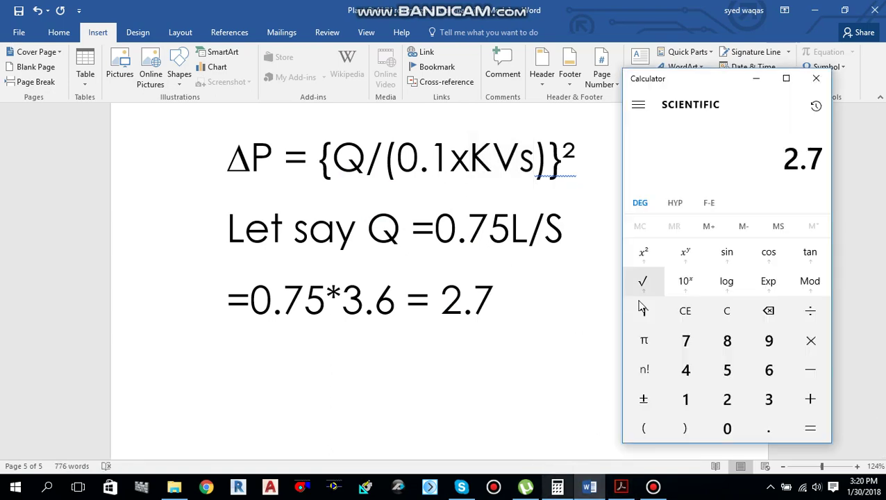
# Compute 0.1 × 16.7 = 1.67 in Calculator
pyautogui.write('.1')
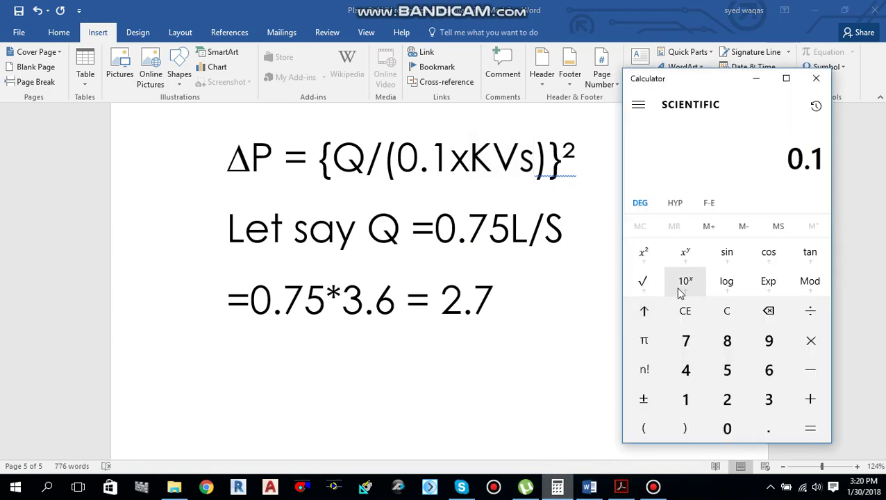
pyautogui.write('*16.7')
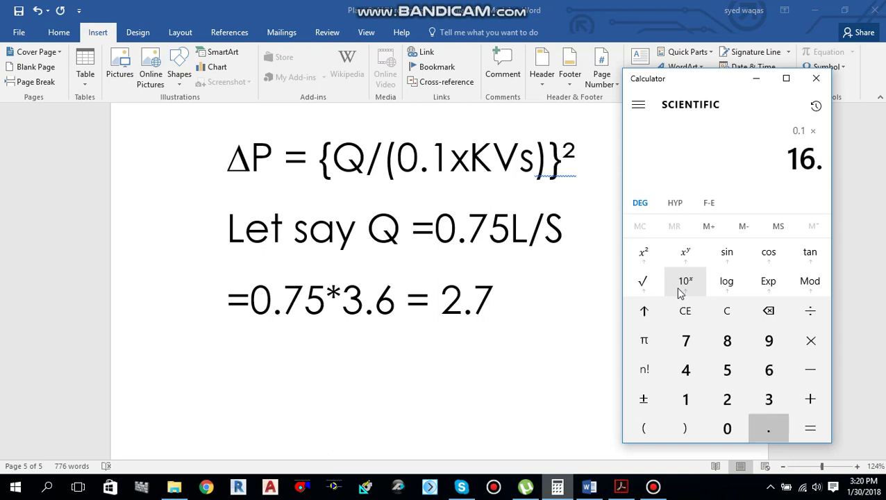
pyautogui.press('Return')
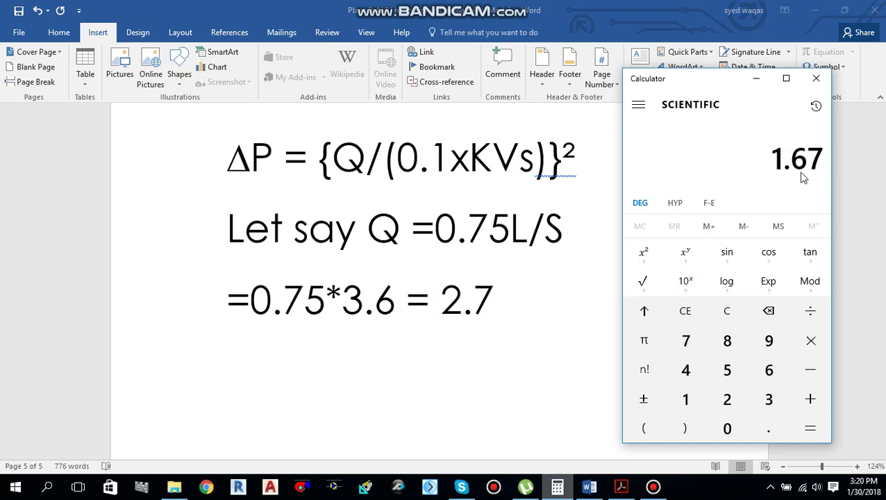
pyautogui.click(731, 313)
pyautogui.write('2.7')
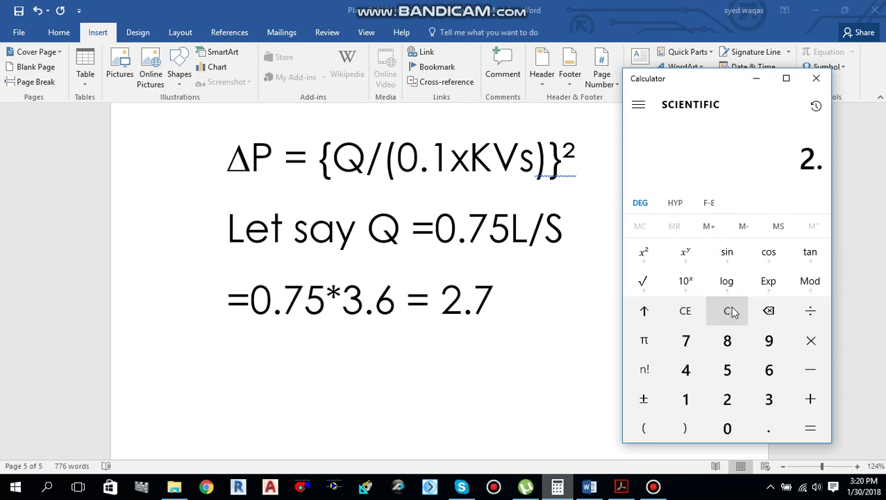
pyautogui.press('/')
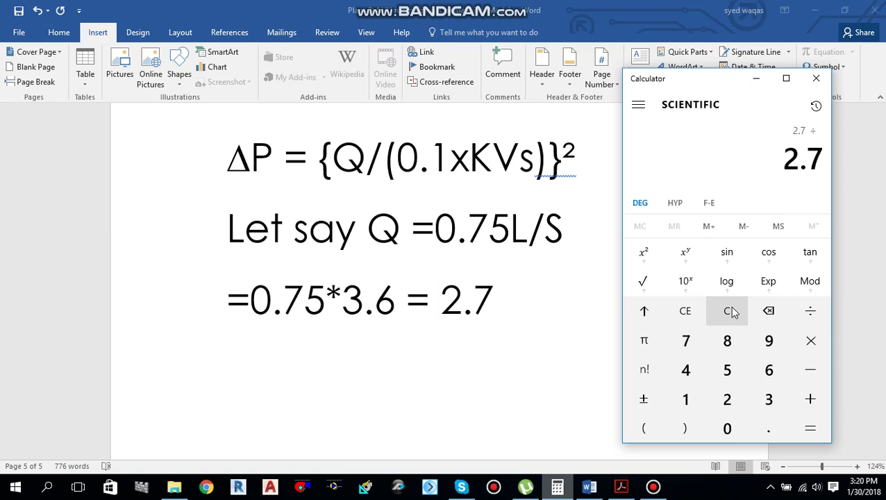
pyautogui.write('2.')
pyautogui.click(734, 313)
pyautogui.write('.1')
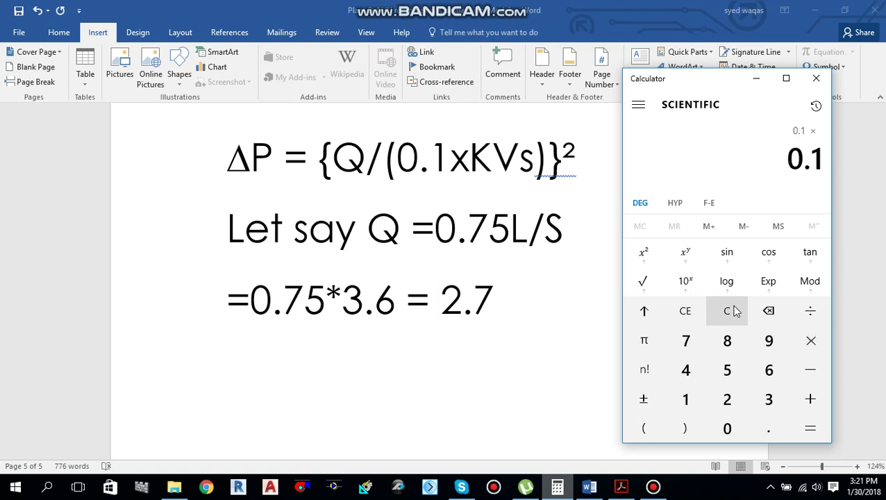
pyautogui.write('16.7')
pyautogui.press('Return')
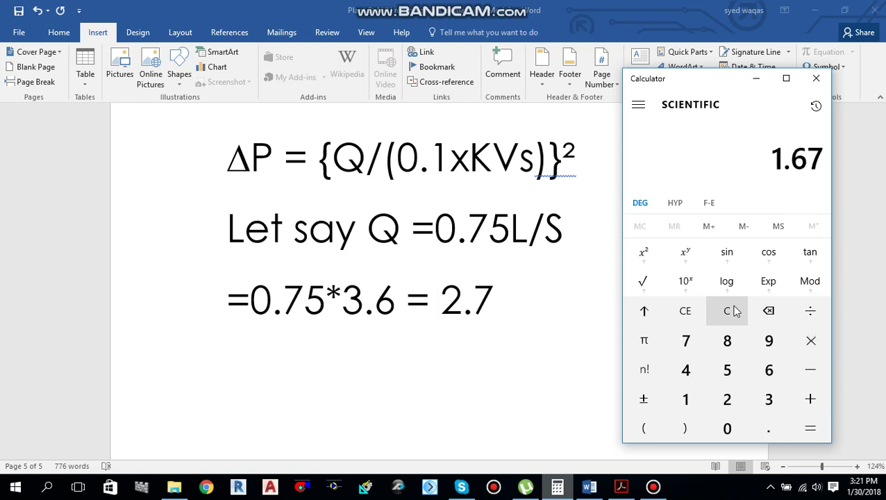
# Divide 2.7 by 1.67 and square the result, giving ΔP ≈ 2.614
pyautogui.click(734, 312)
pyautogui.write('2.7')
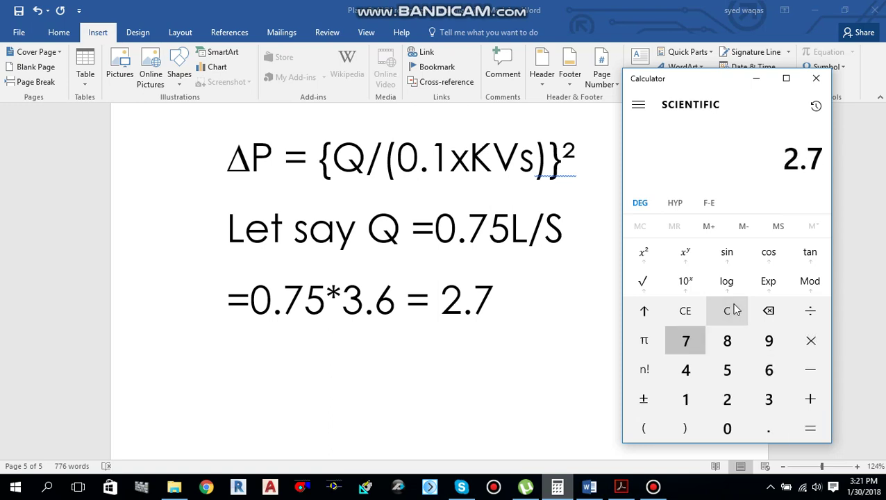
pyautogui.write('/1.67')
pyautogui.press('Return')
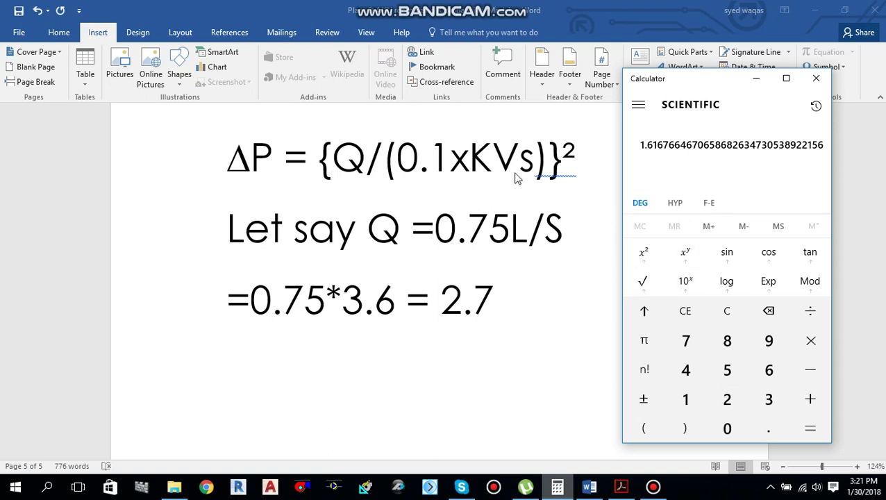
pyautogui.click(639, 255)
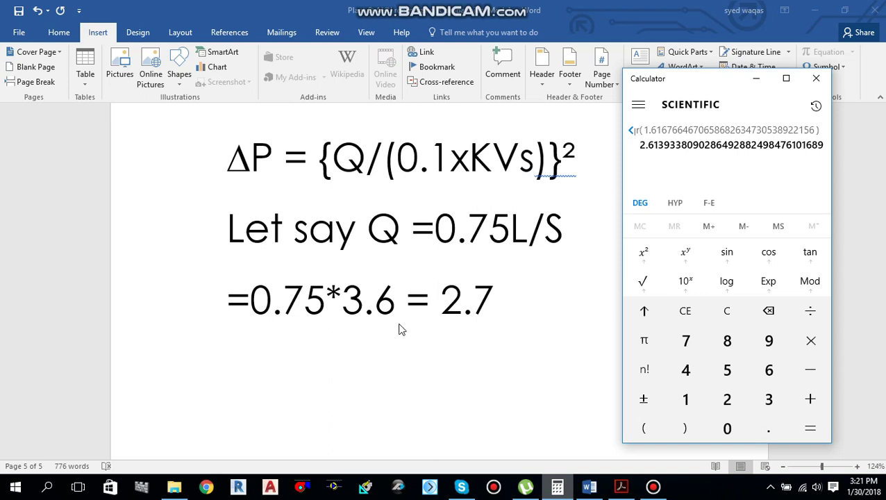
# Copy ΔP from the formula onto the line below 2.7 and complete it as 'ΔP = 2.6'
pyautogui.click(409, 351)
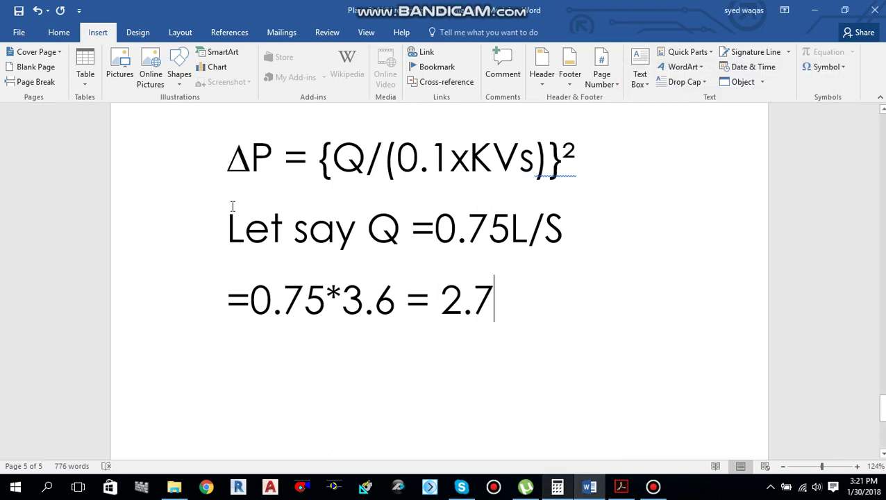
pyautogui.moveTo(222, 169); pyautogui.dragTo(268, 168)
pyautogui.hotkey('ctrl', 'c')
pyautogui.click(318, 356)
pyautogui.hotkey('ctrl', 'v')
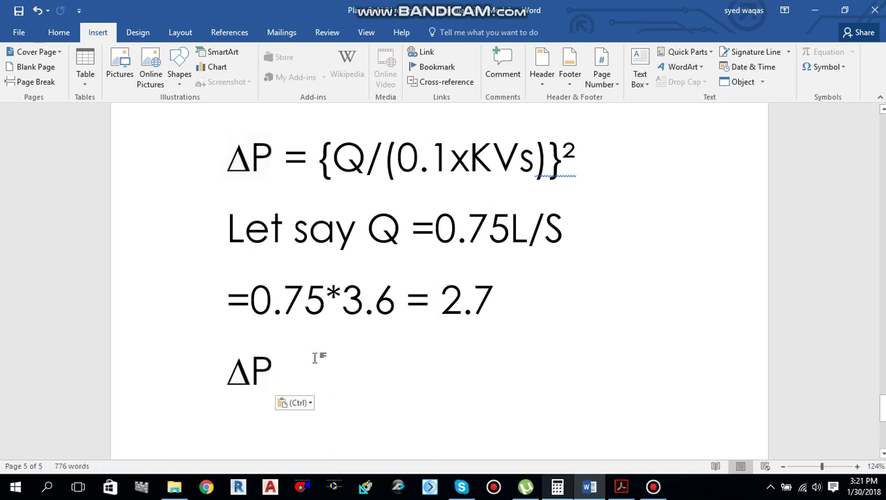
pyautogui.write('= 2.6')
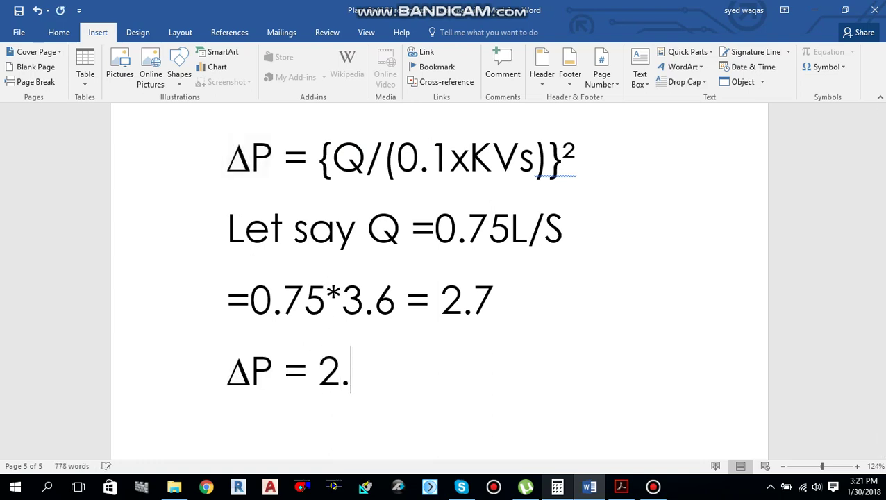
pyautogui.moveTo(389, 375); pyautogui.dragTo(290, 376)
pyautogui.click(355, 379)
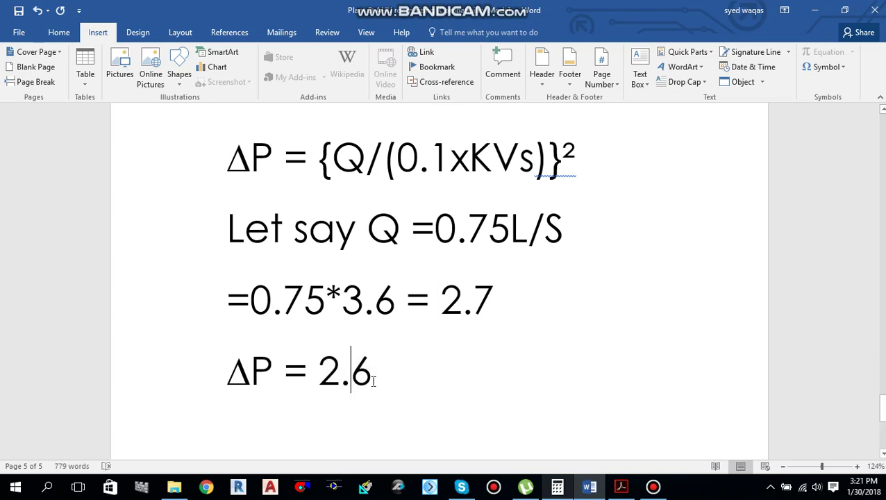
pyautogui.moveTo(386, 379); pyautogui.dragTo(319, 375)
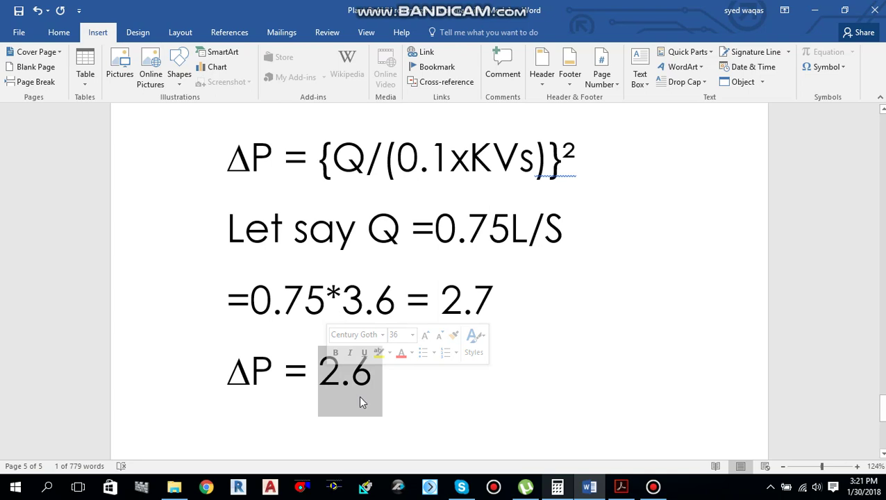
pyautogui.click(390, 406)
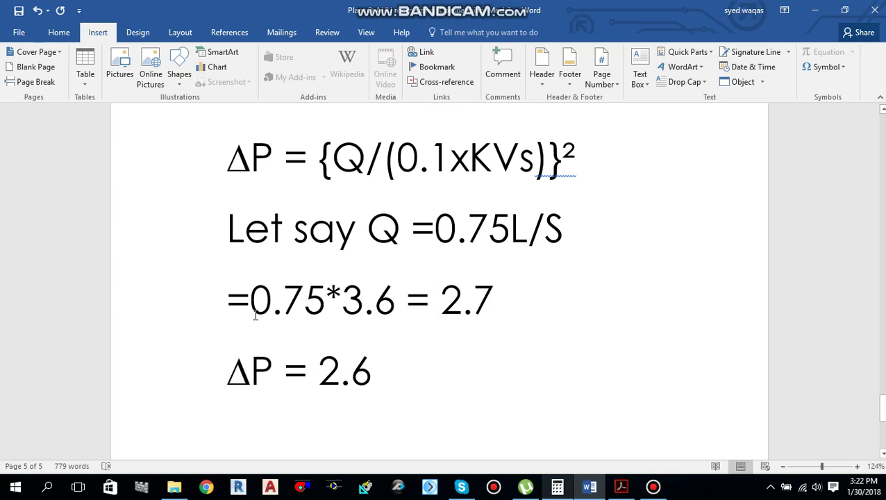
pyautogui.scroll(-2, 256, 315)
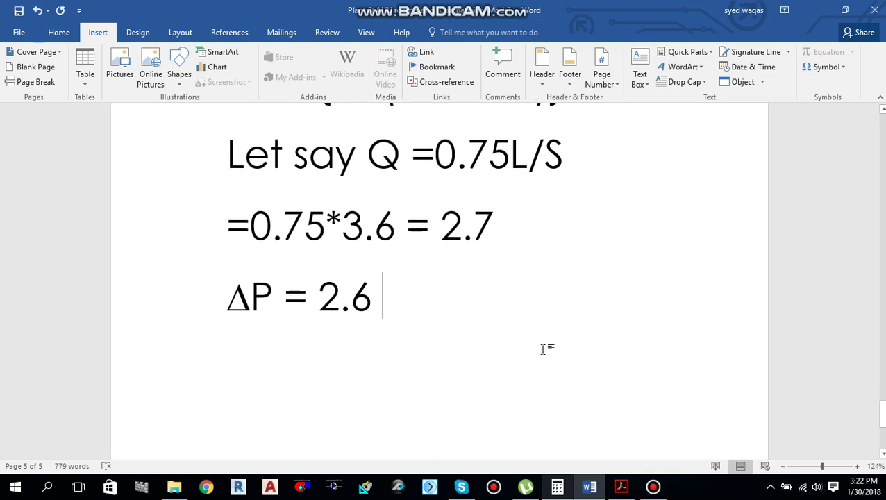
pyautogui.scroll(2, 545, 349)
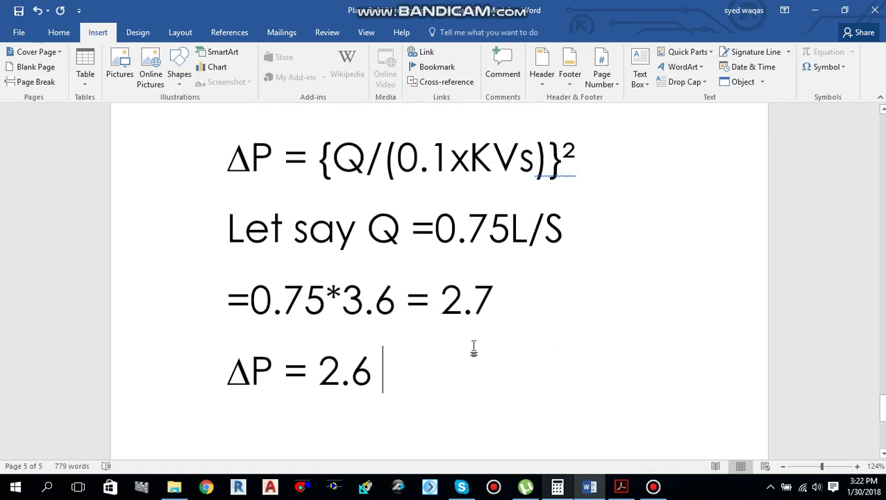